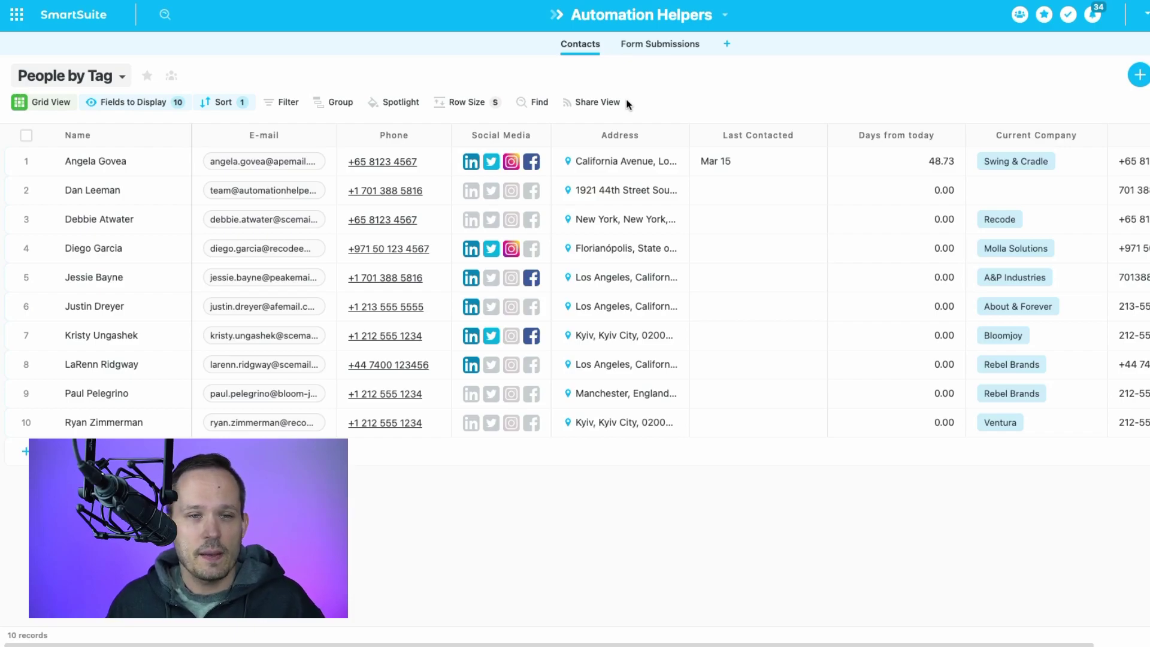
Open the Form Submissions app's 'Please update your contact info' form with its Email and Address fields.
click(654, 44)
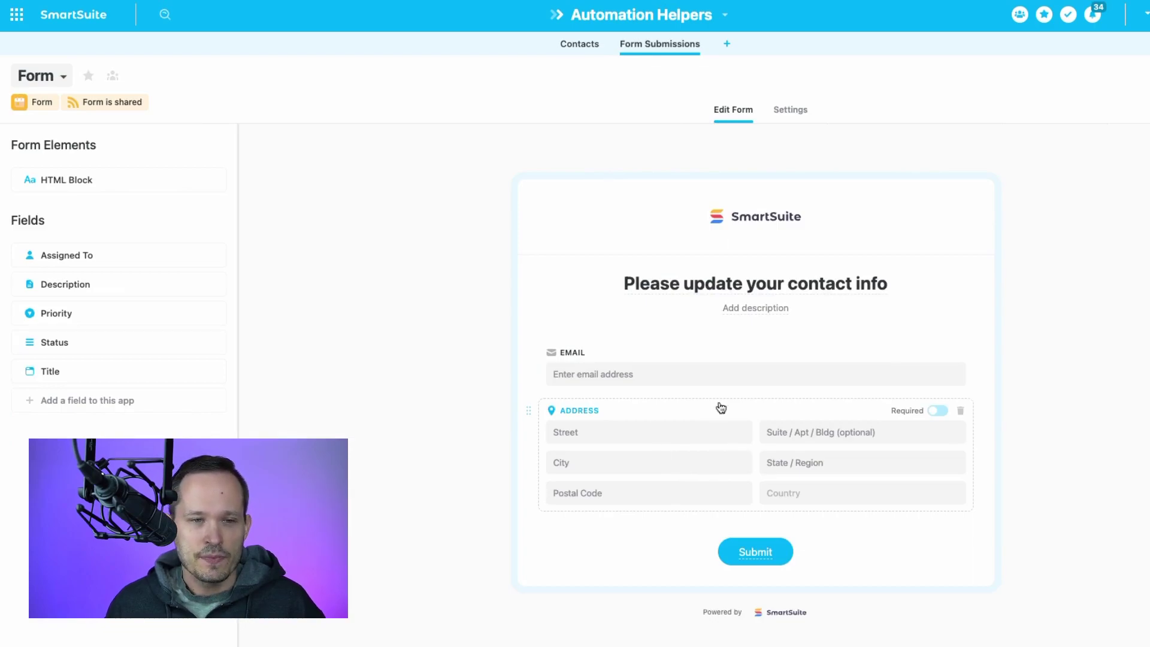
scroll(713, 379, down, 1)
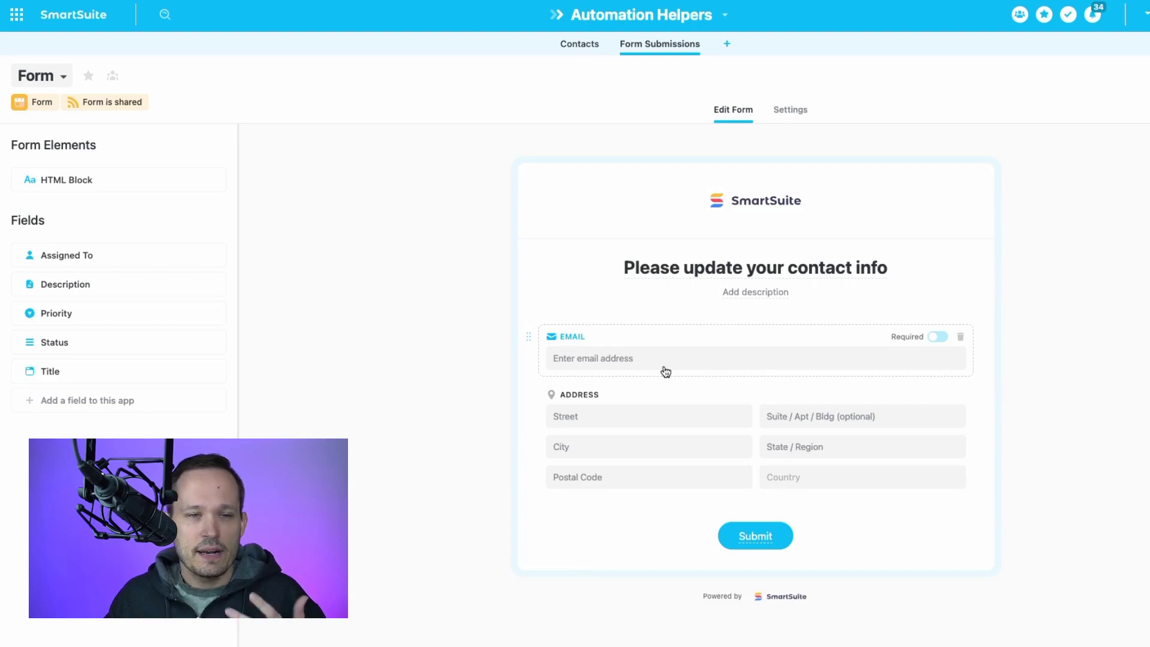
click(581, 44)
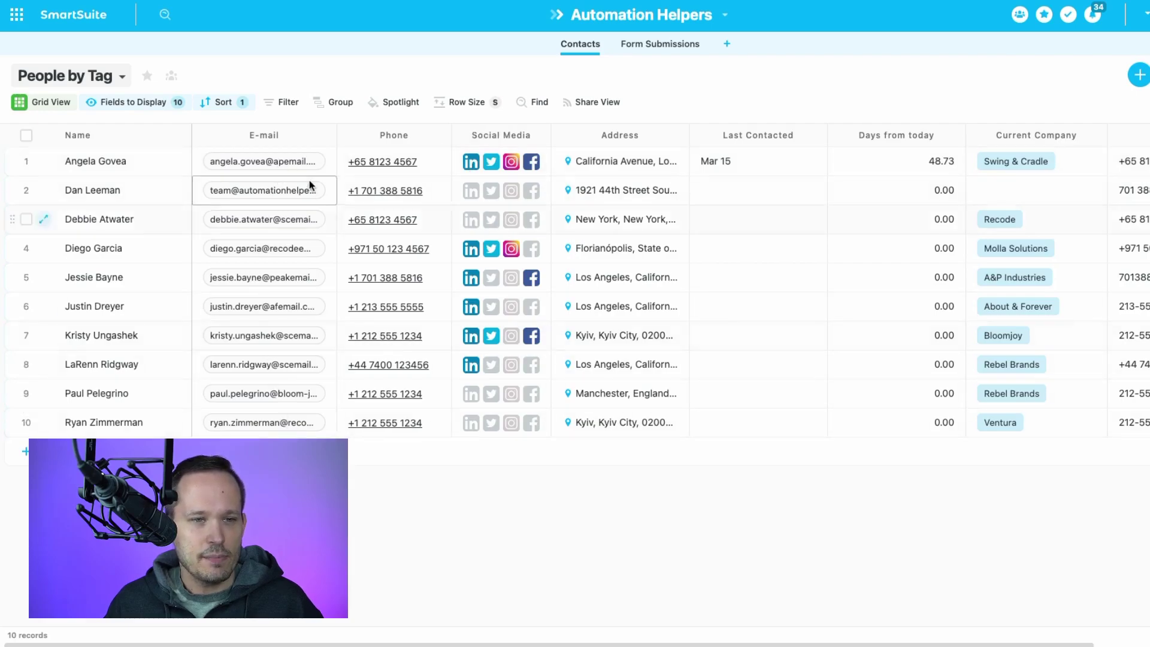
click(680, 43)
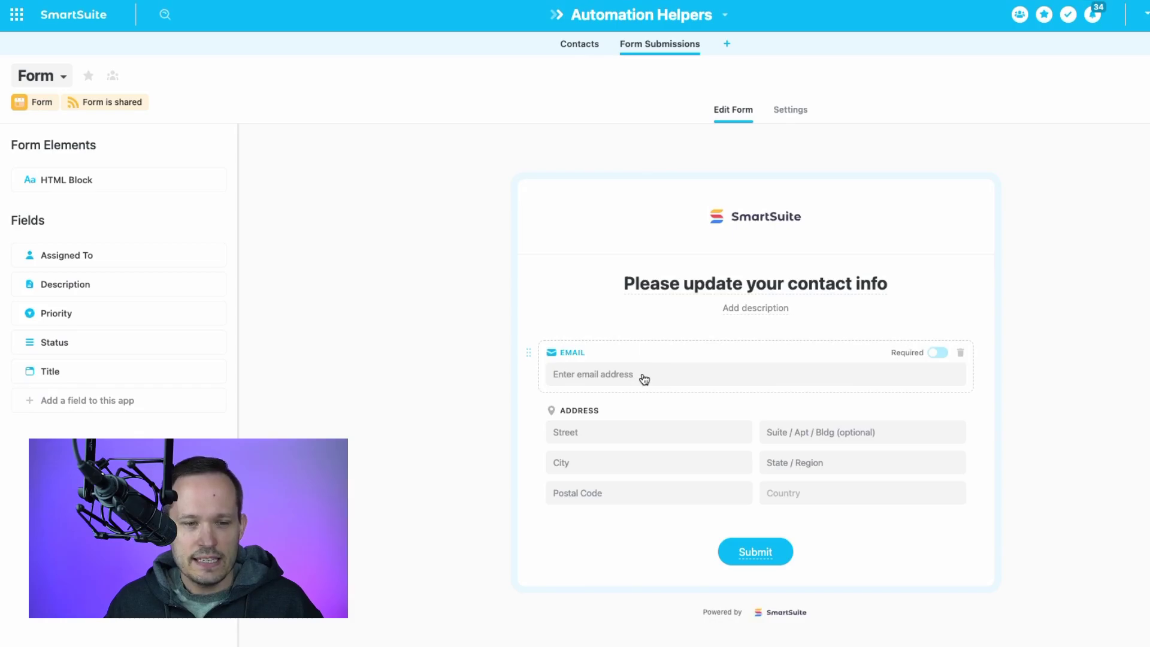
click(586, 43)
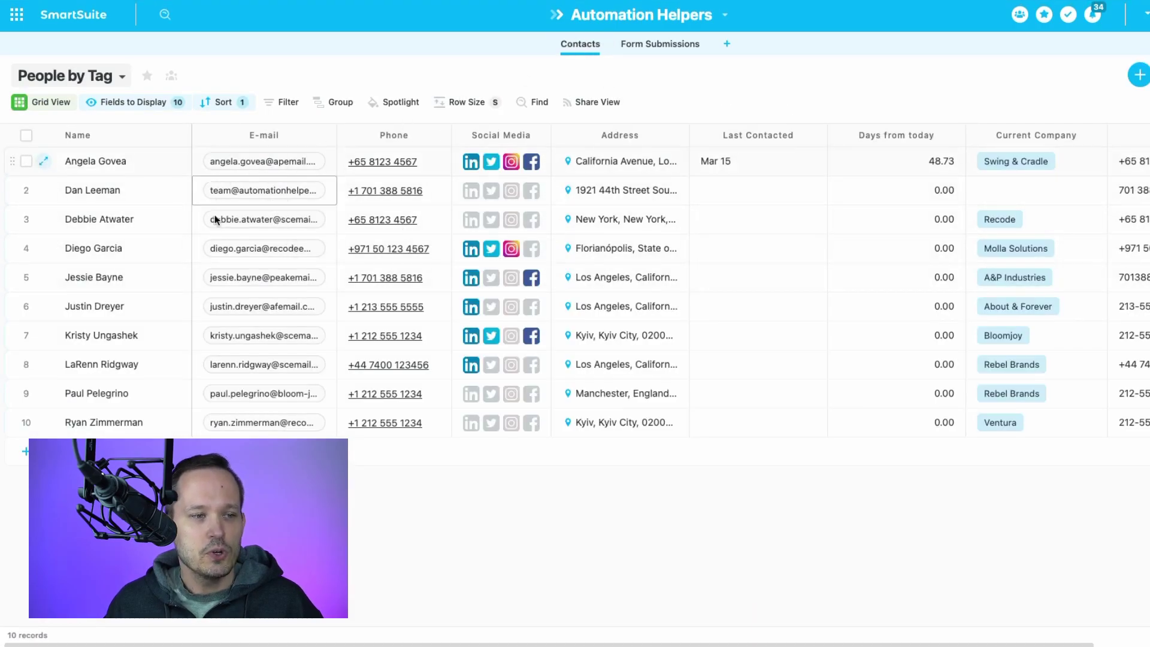
click(659, 43)
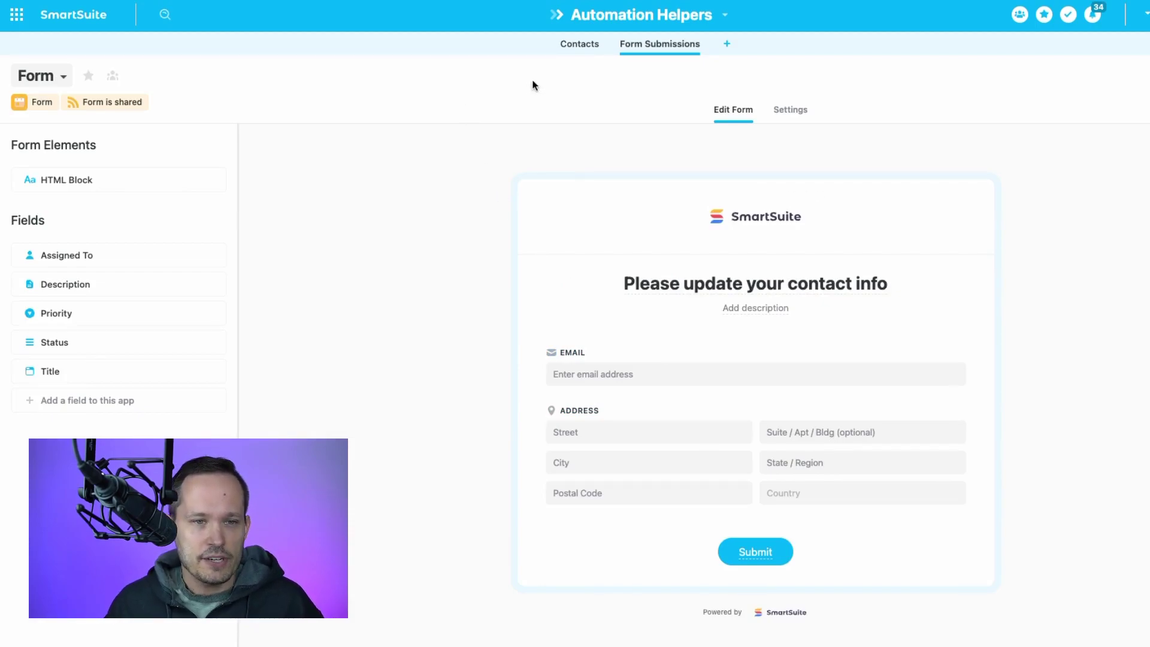
Open the New Automation from the Automation Helpers solution's automations list for editing.
click(725, 15)
click(617, 211)
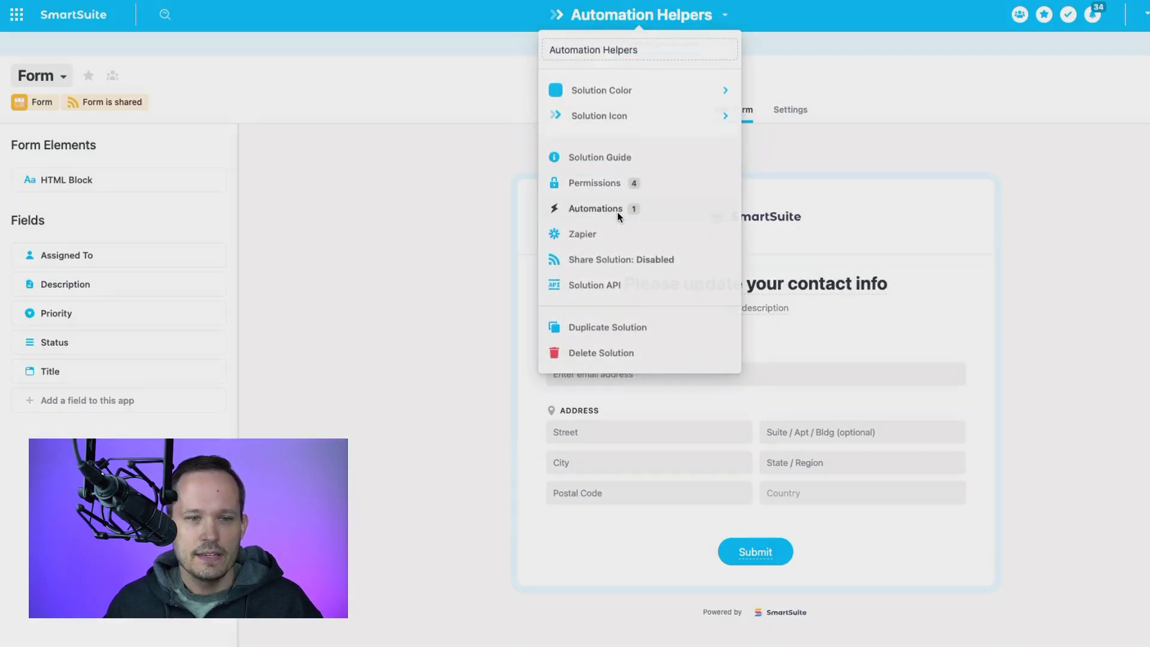
click(570, 156)
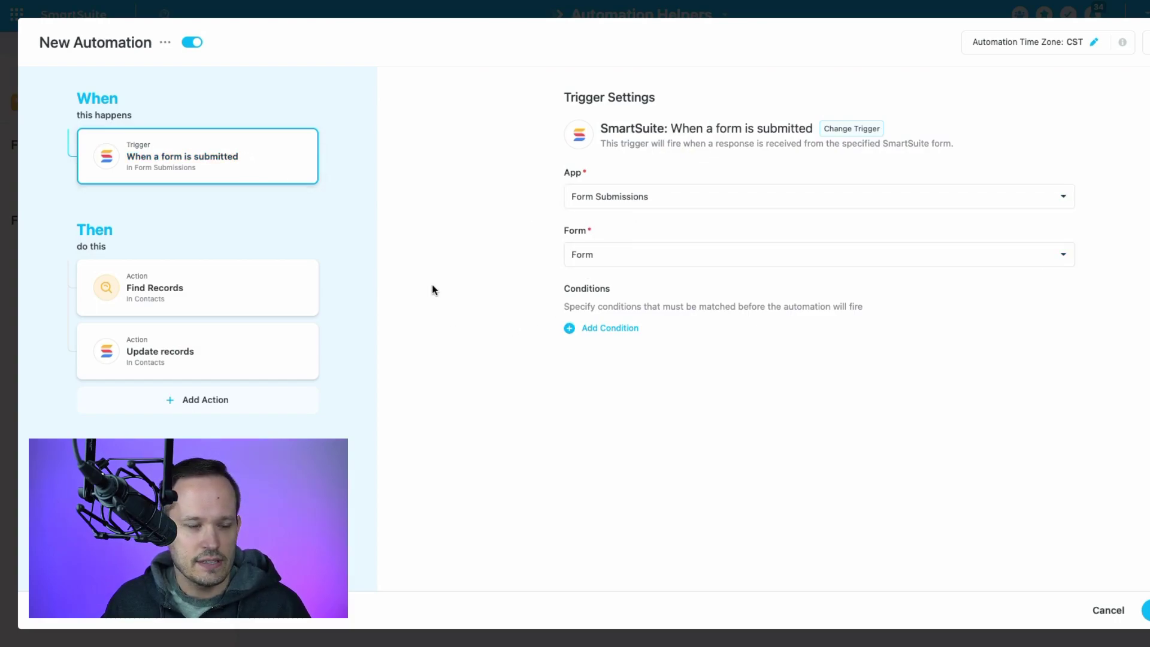
Review the Find Records step, keeping Contacts as the app and E-mail as the condition field.
click(243, 292)
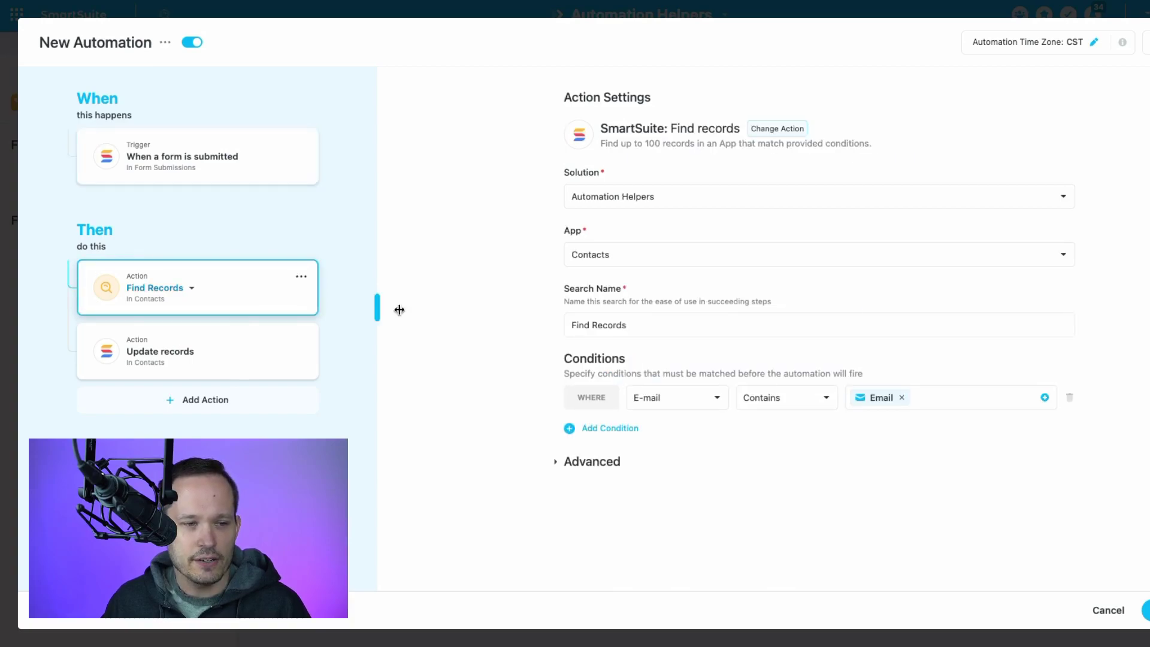
click(611, 263)
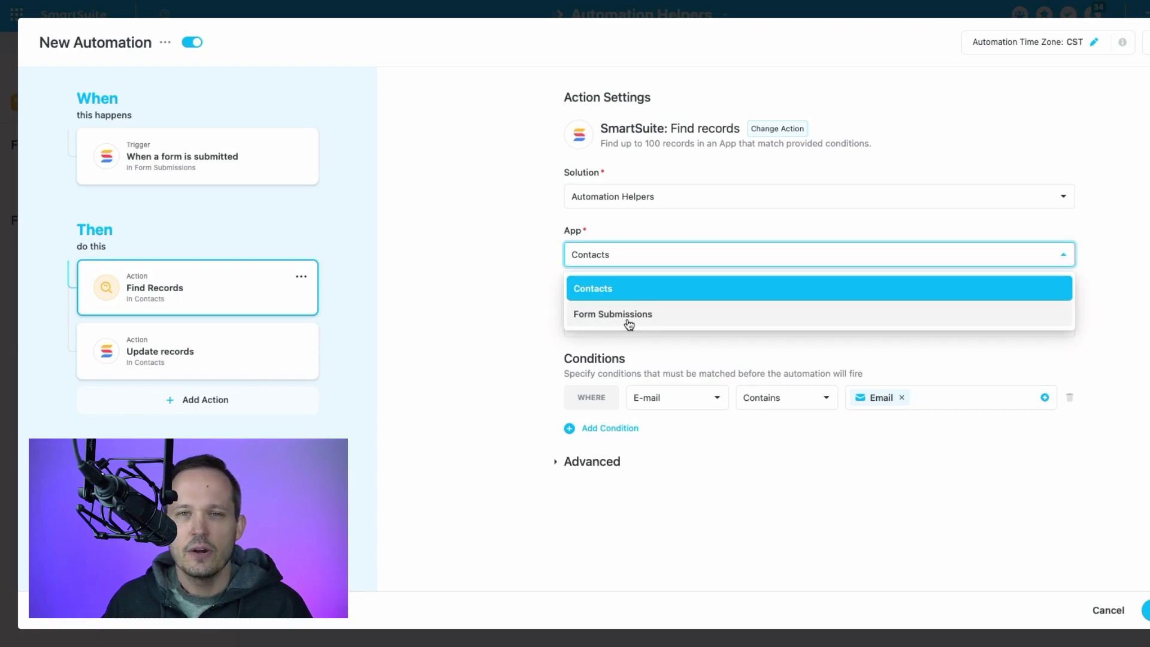
click(626, 292)
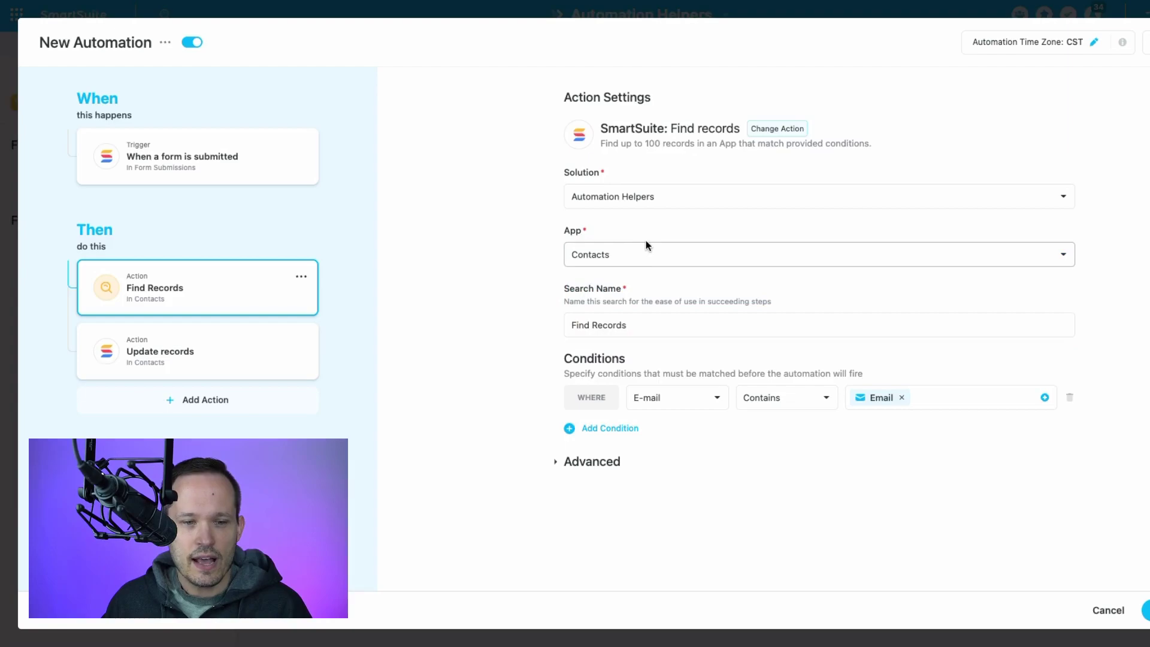
click(705, 397)
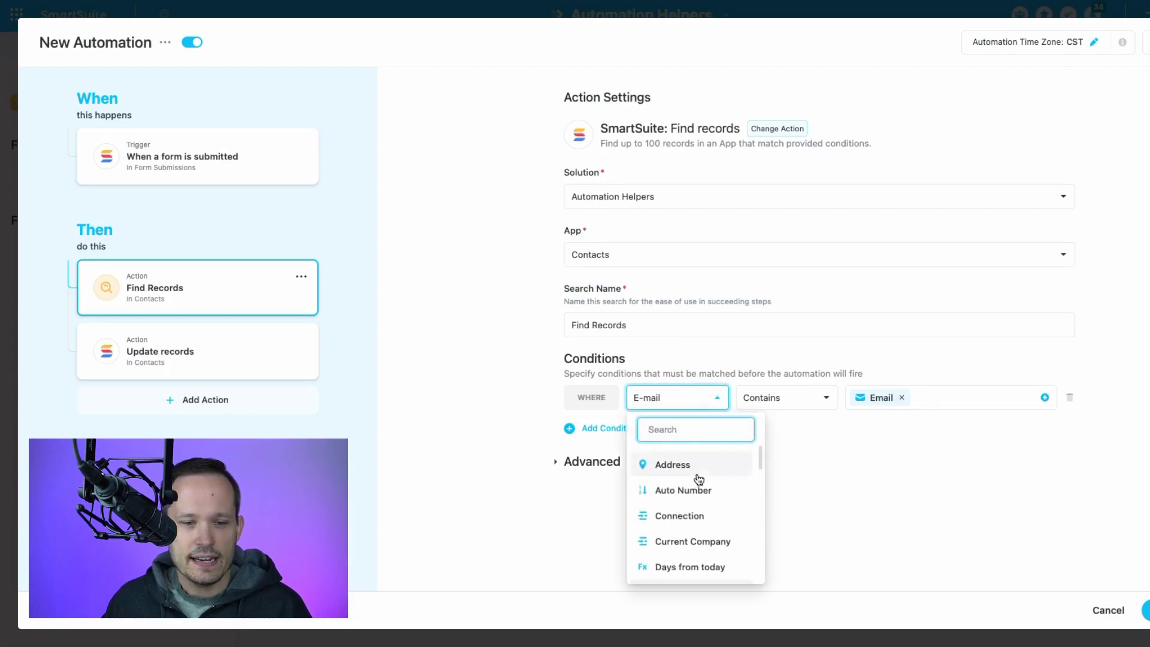
scroll(697, 478, down, 5)
scroll(696, 478, up, 5)
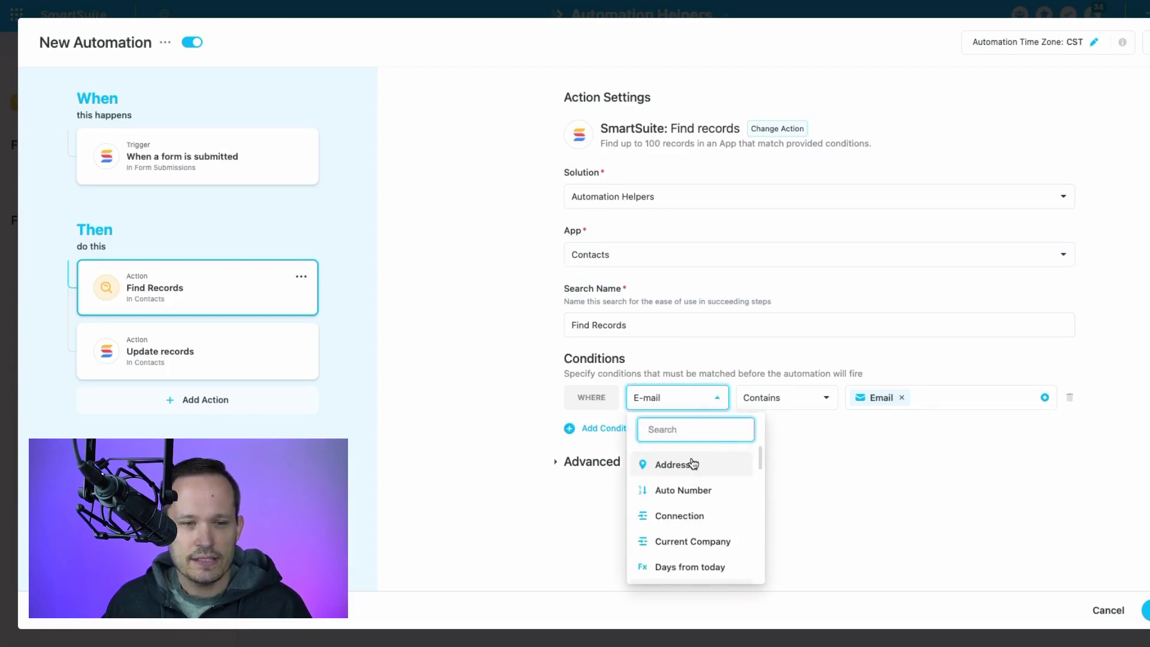
click(683, 397)
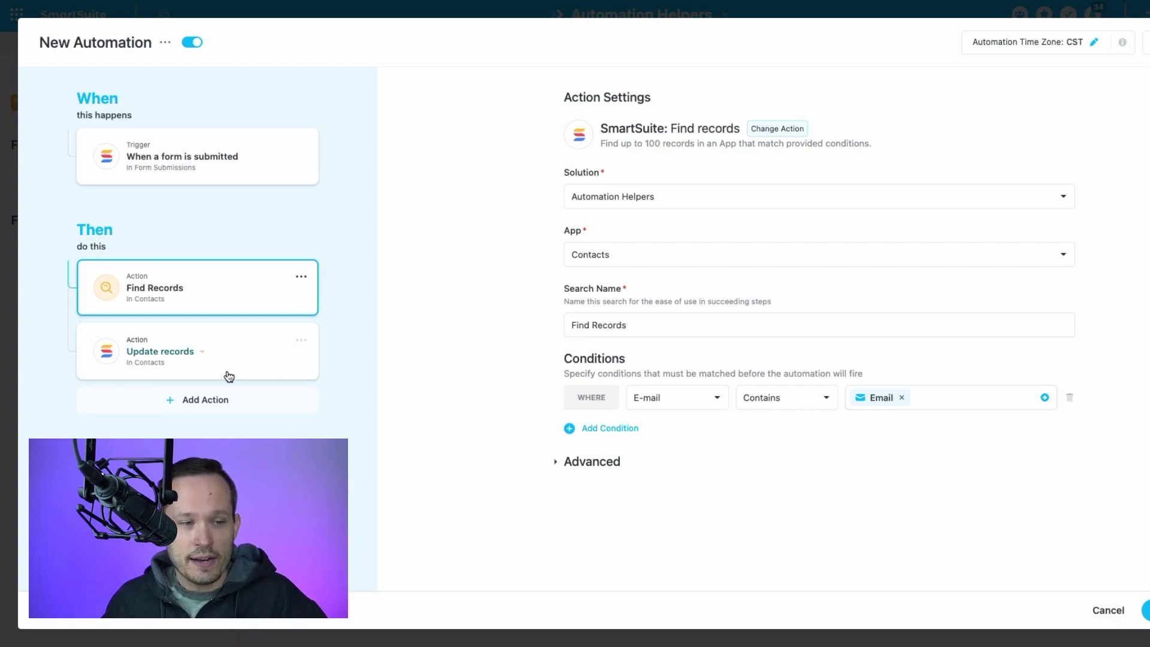
Check that Update records sets Address from the form's Address, then close the automations list.
click(246, 360)
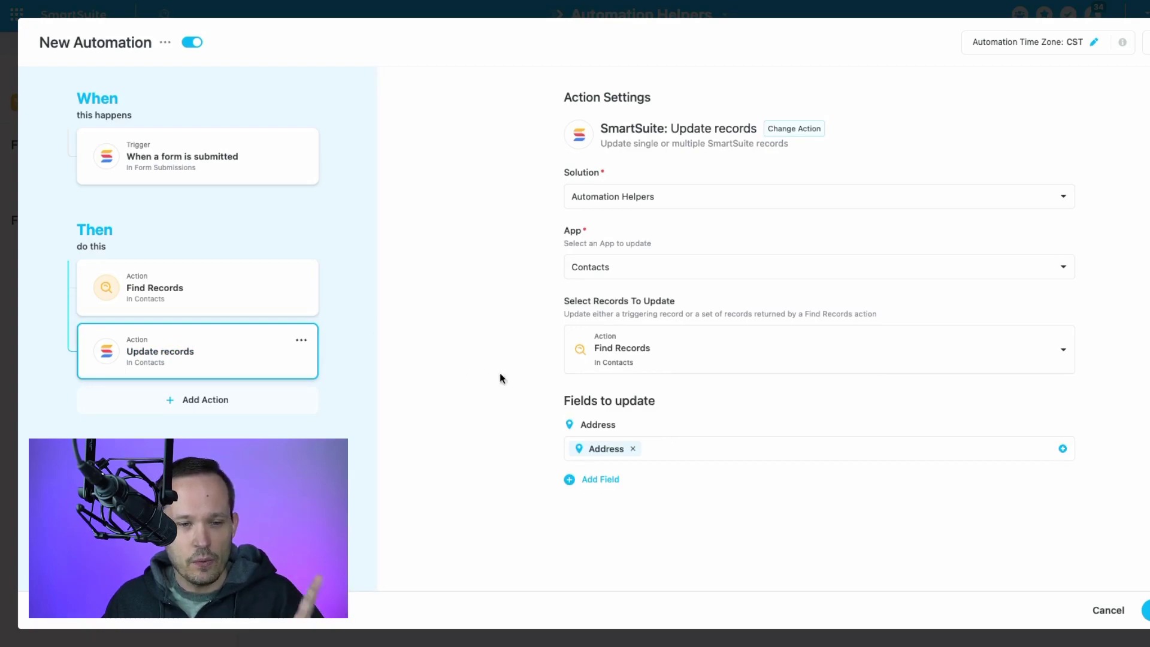
click(674, 443)
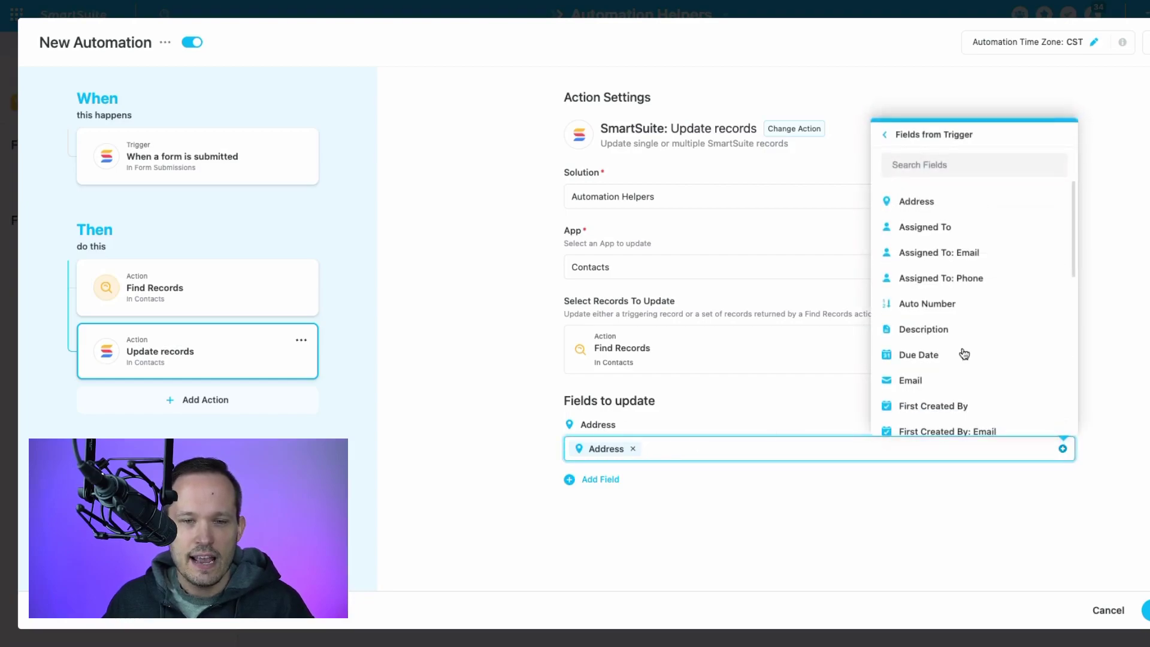
scroll(1006, 343, down, 2)
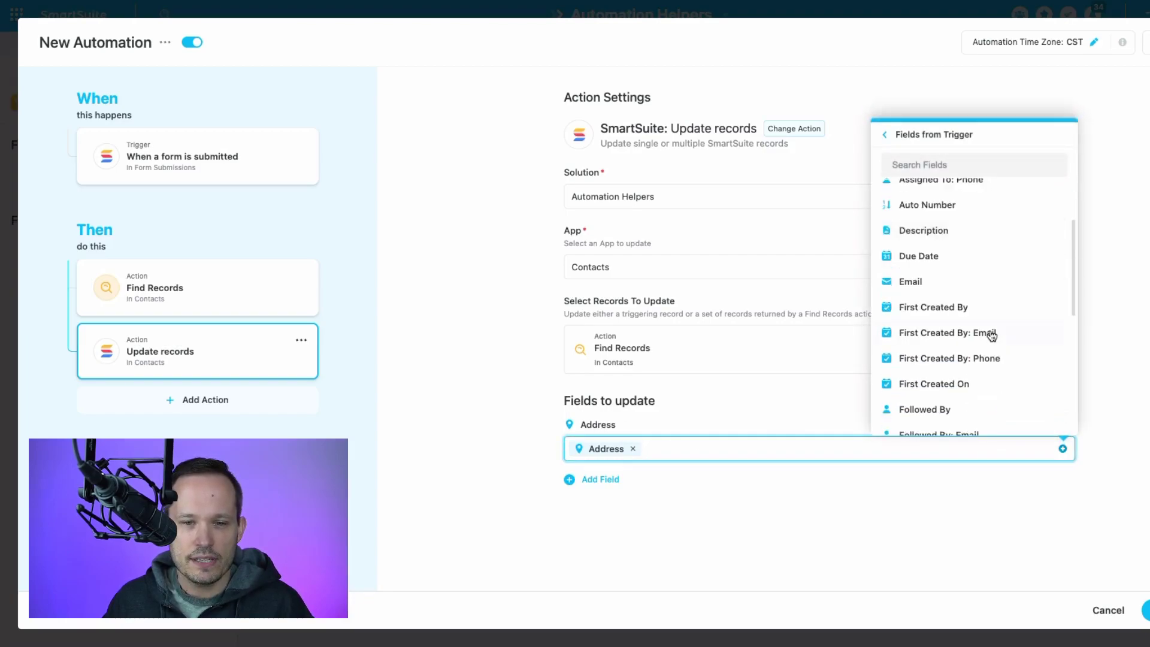
scroll(988, 335, down, 3)
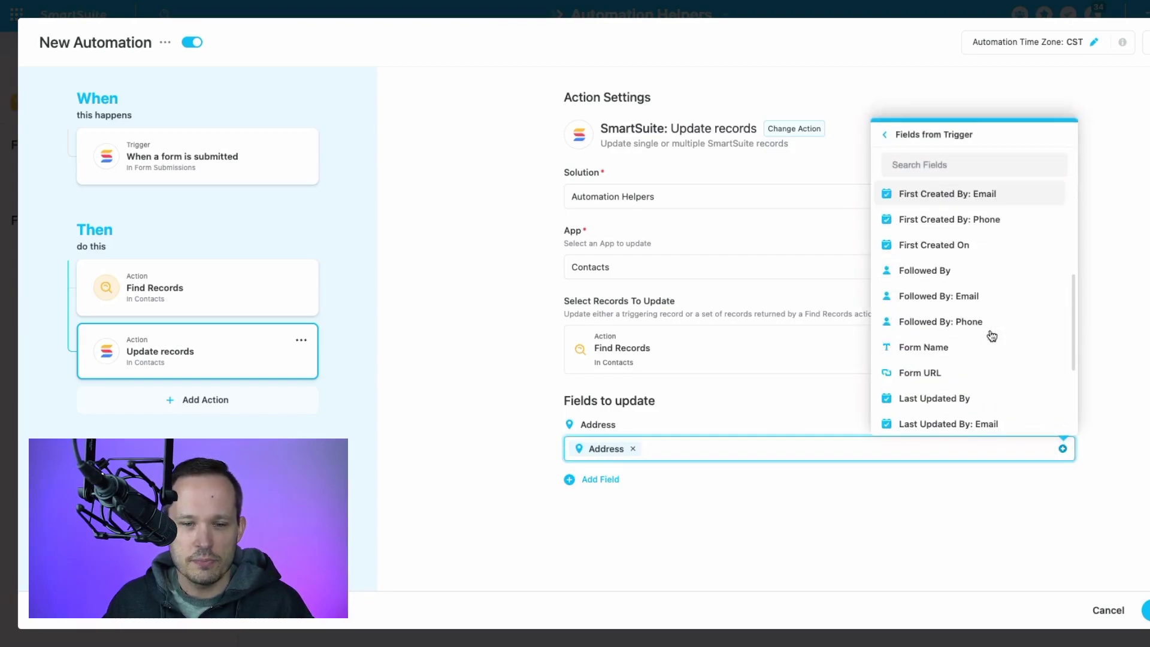
click(710, 453)
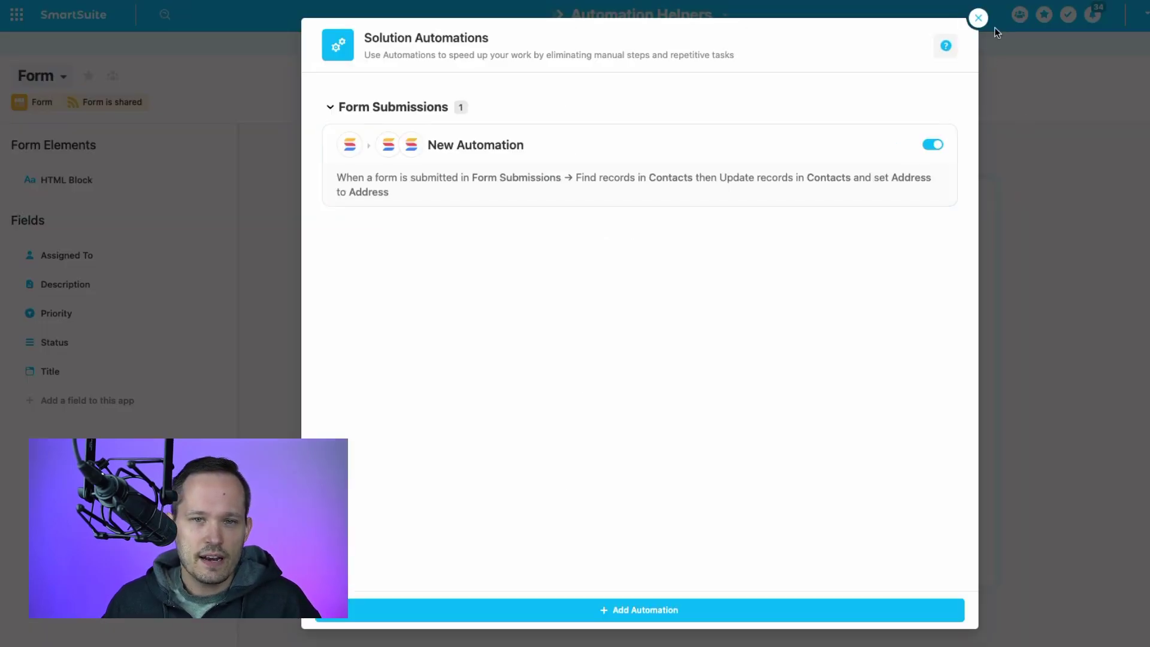
click(976, 18)
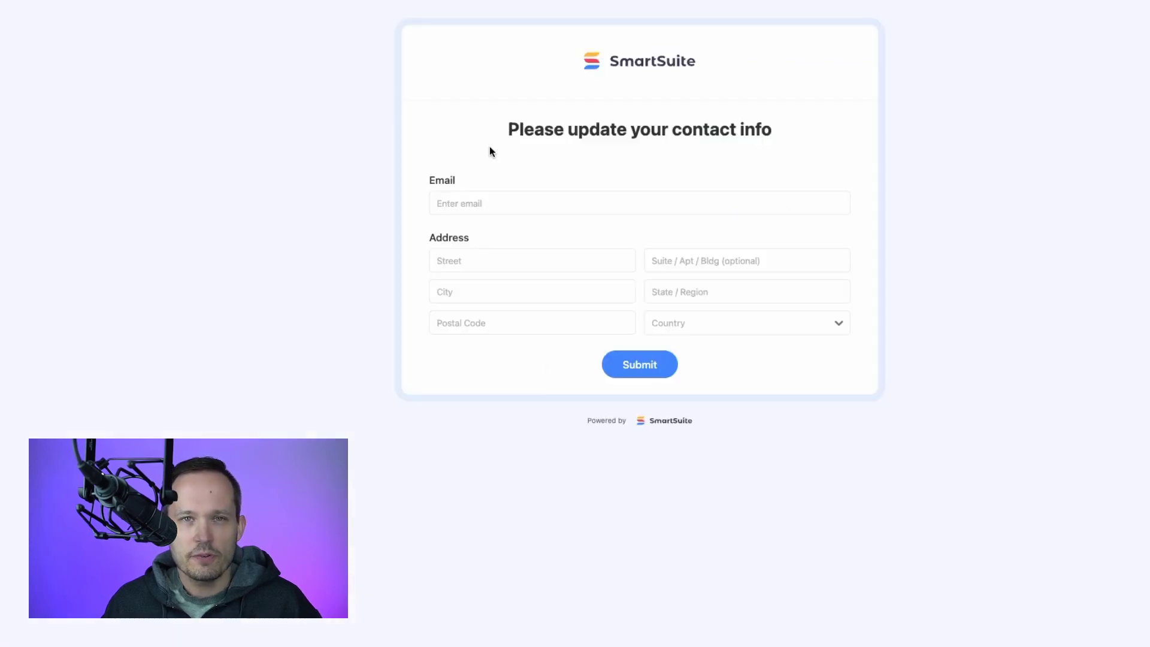
click(476, 200)
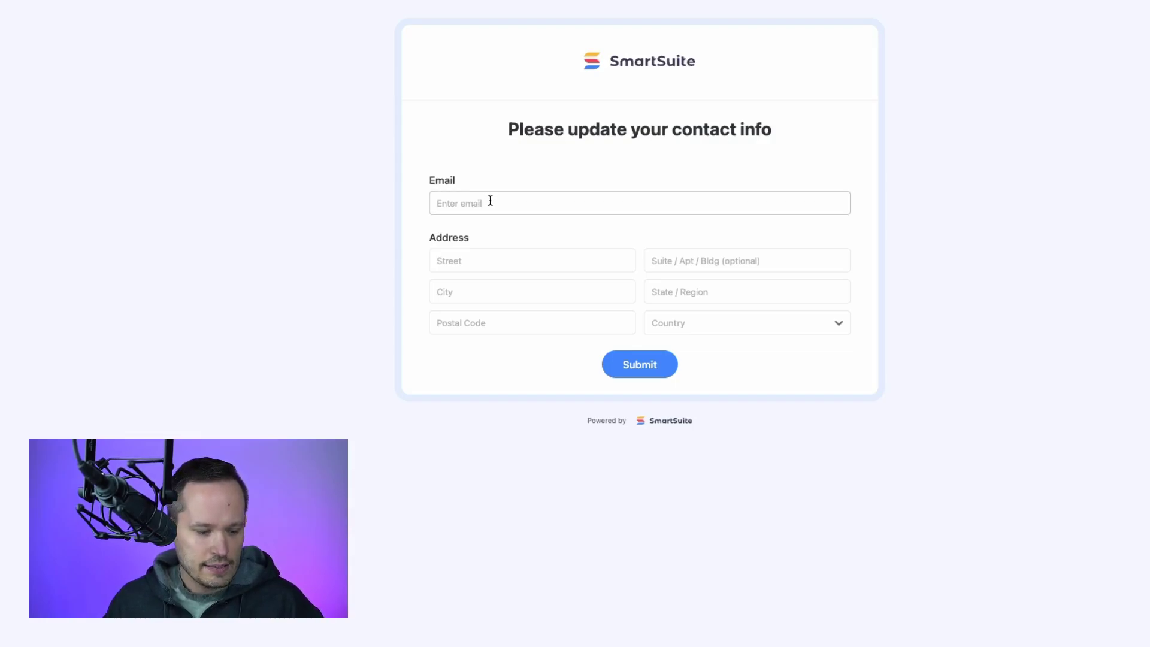
click(490, 200)
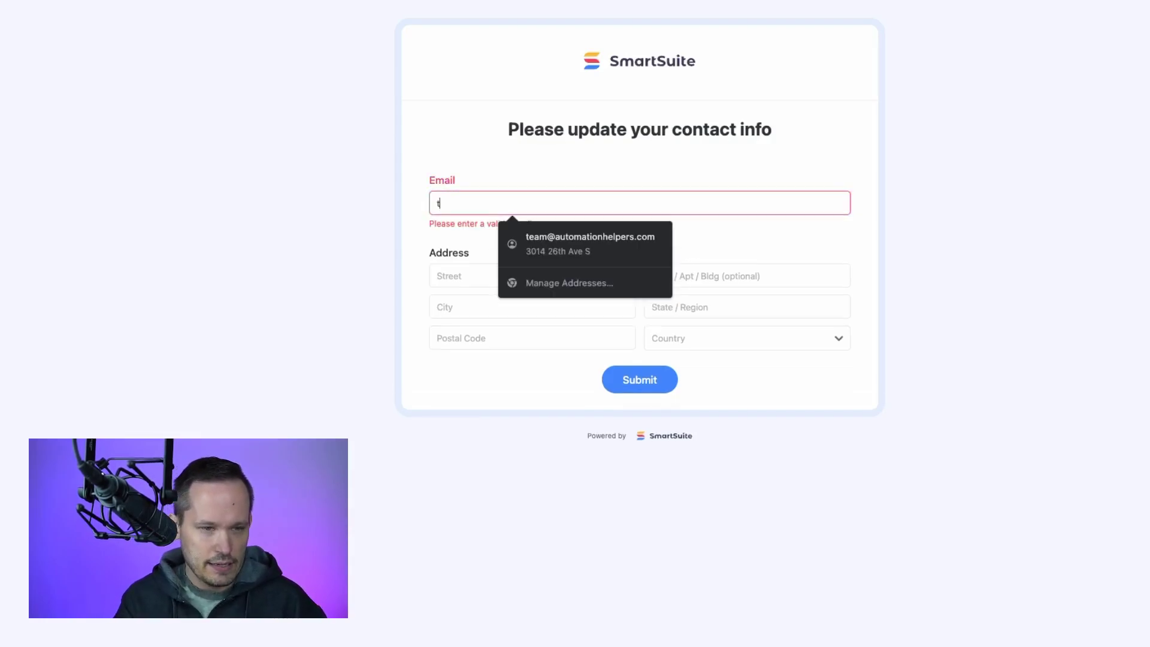
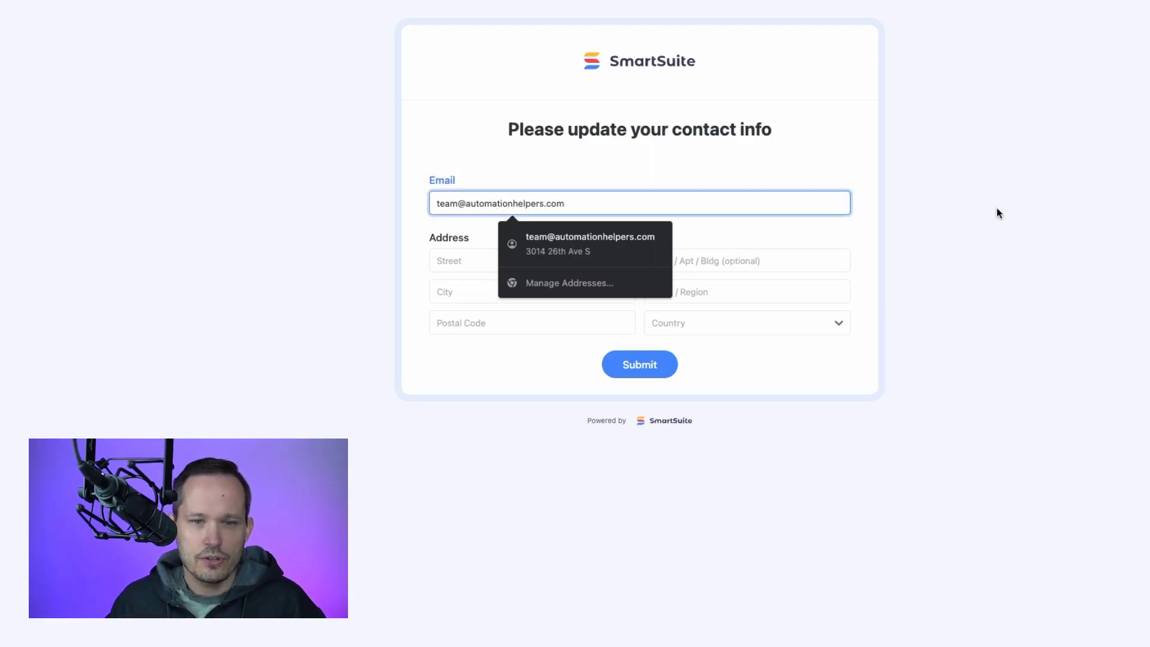
click(999, 213)
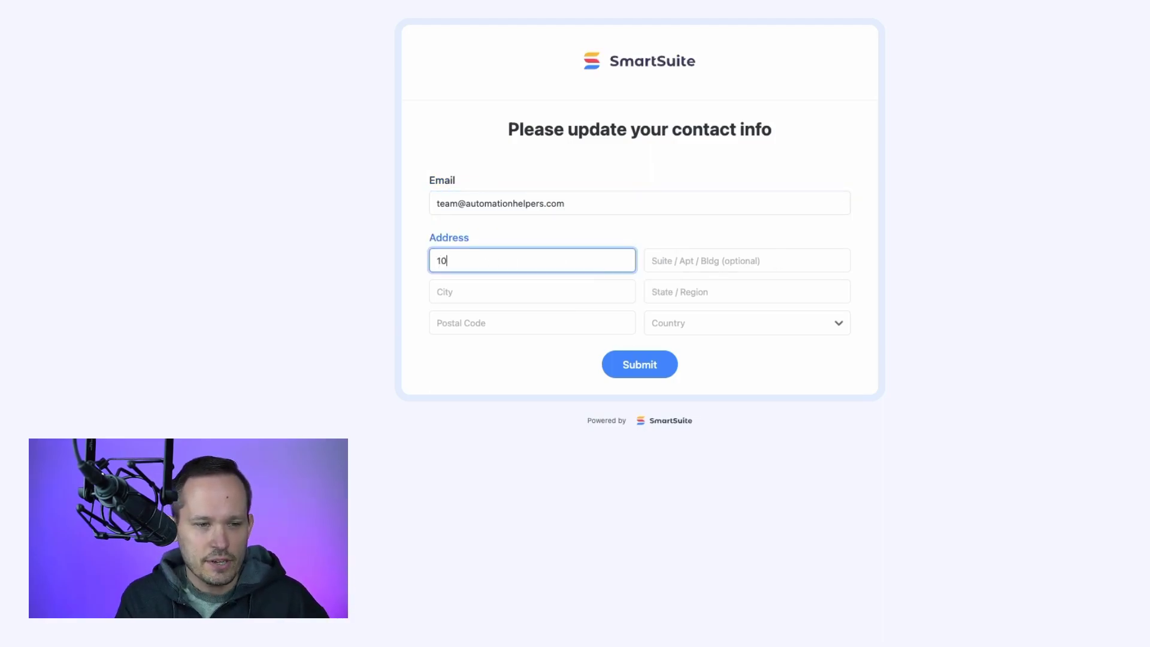
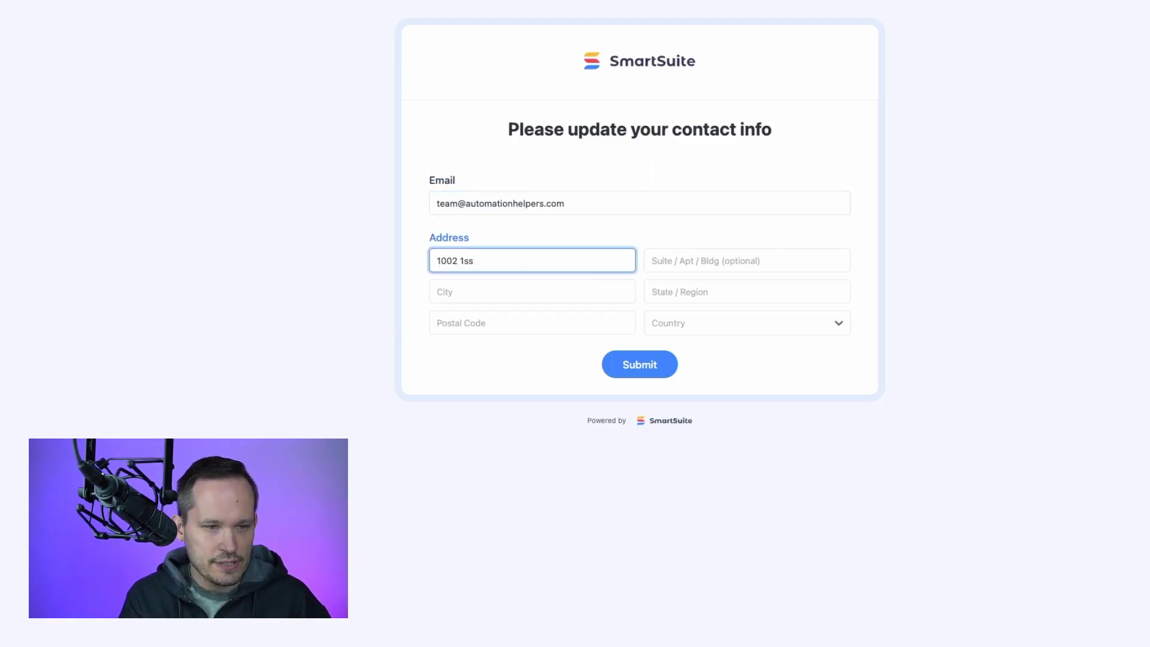
key(BackSpace)
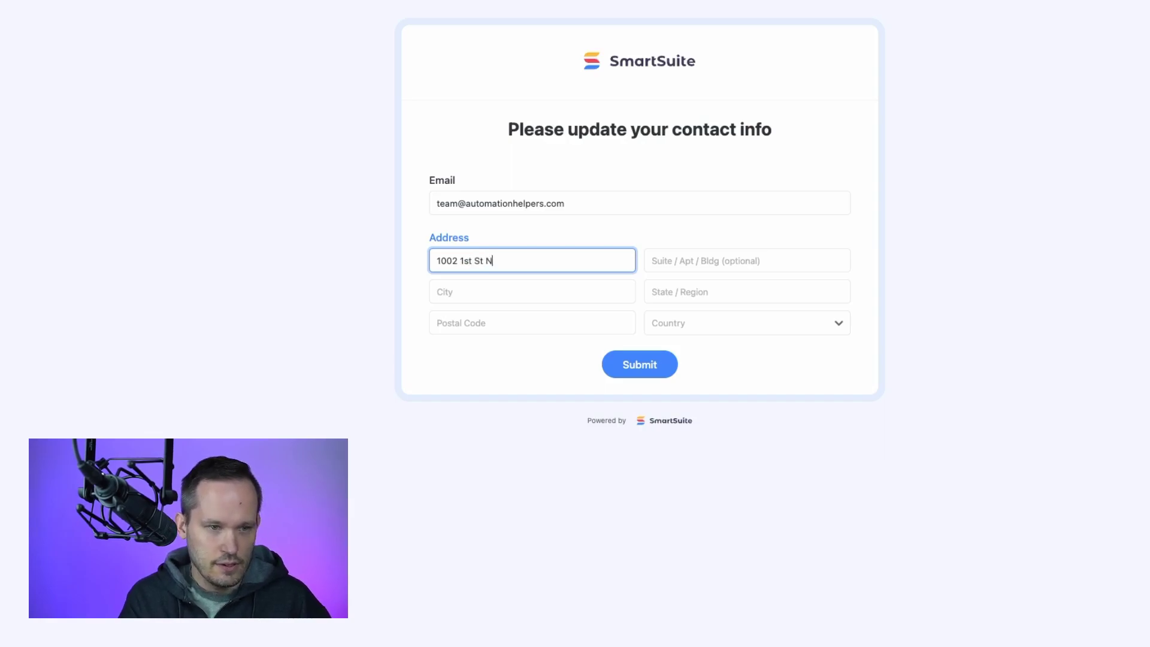
key(Tab)
key(Tab)
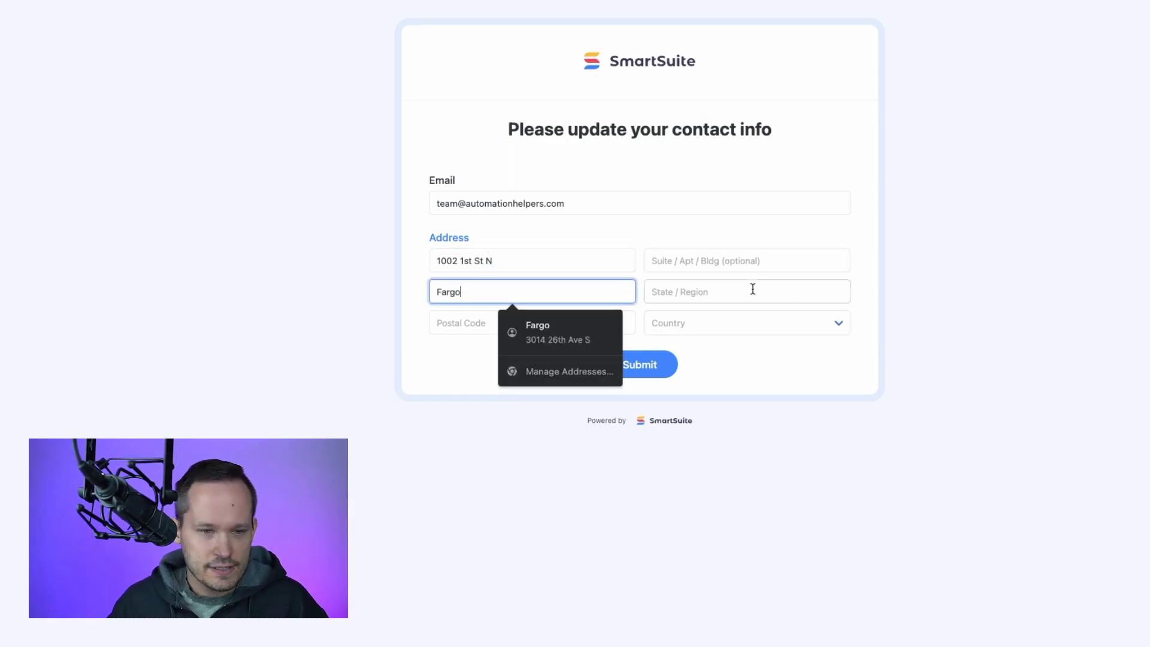
click(752, 290)
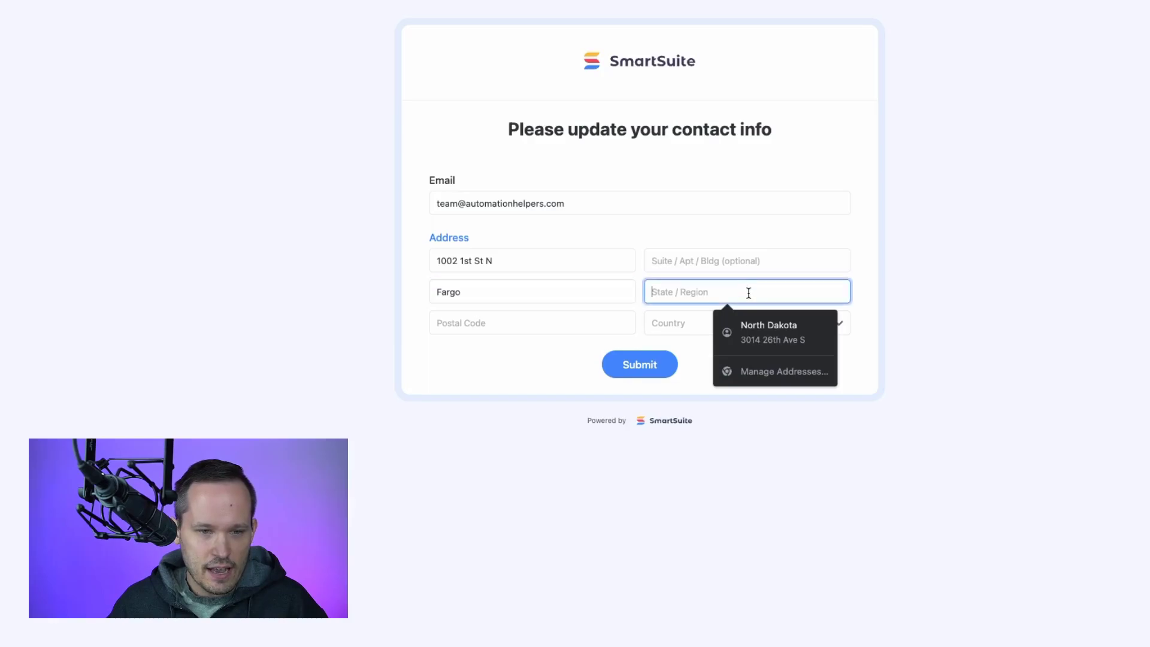
click(817, 323)
click(945, 267)
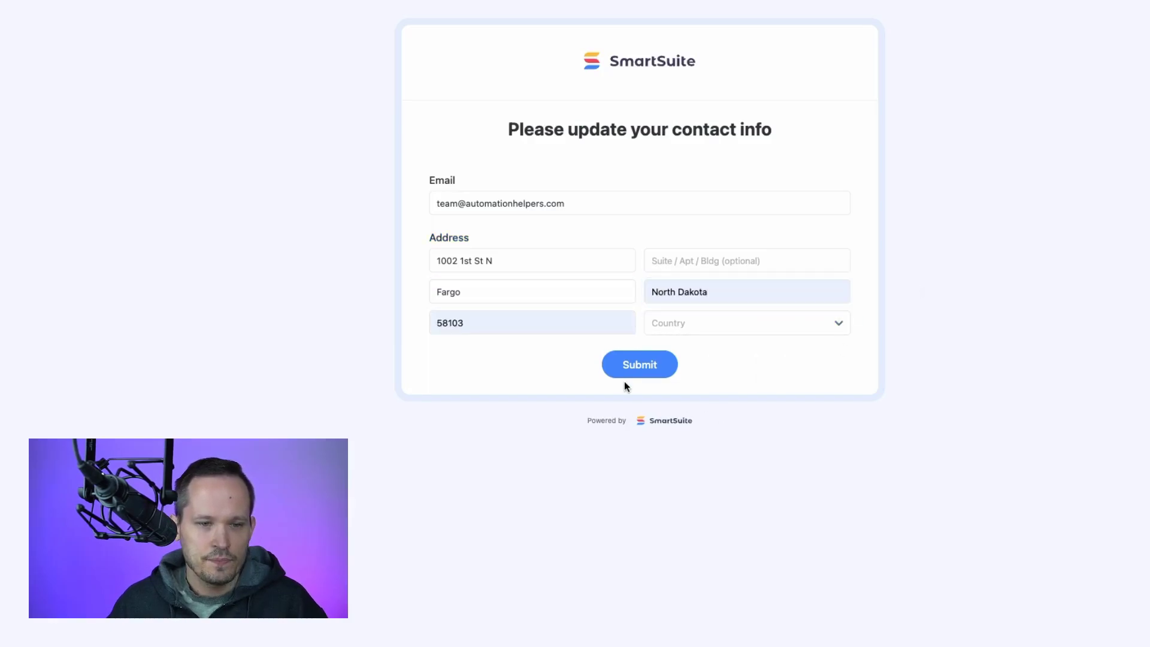
click(637, 371)
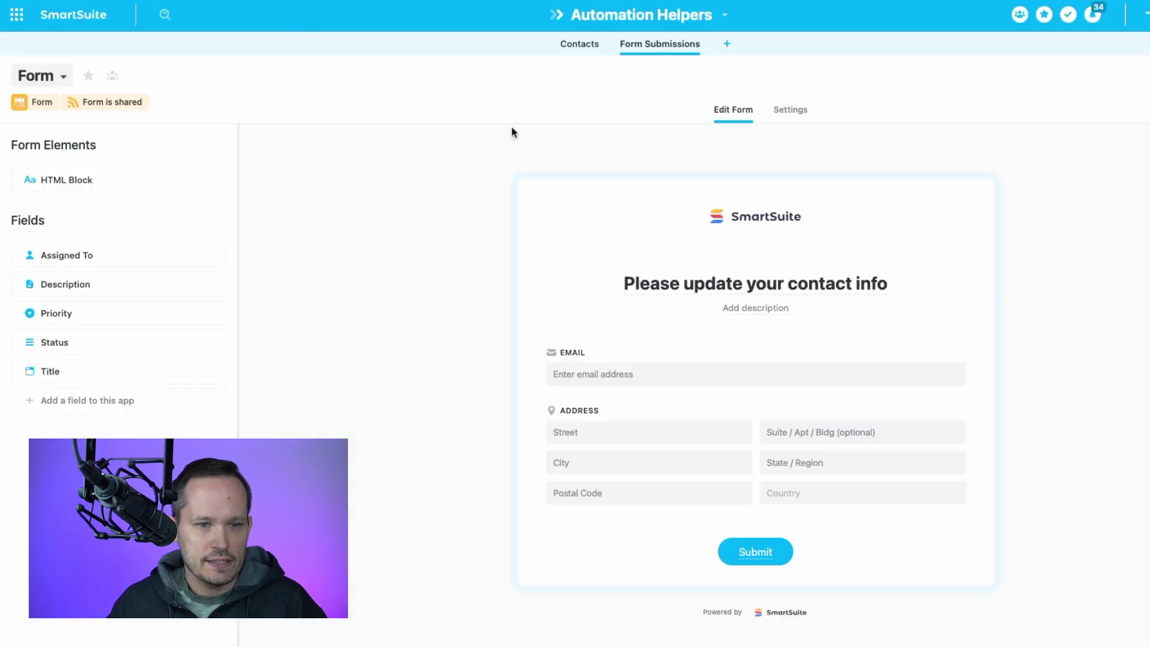
click(577, 46)
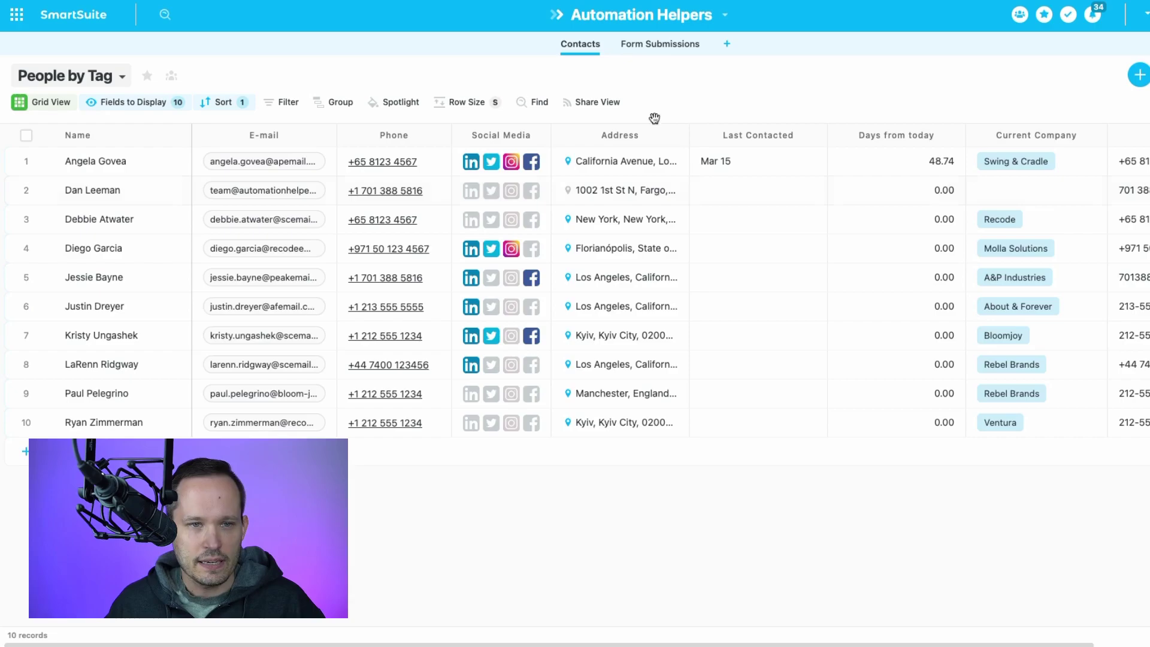
Reopen the New Automation from the Automation Helpers solution's automations list.
click(676, 27)
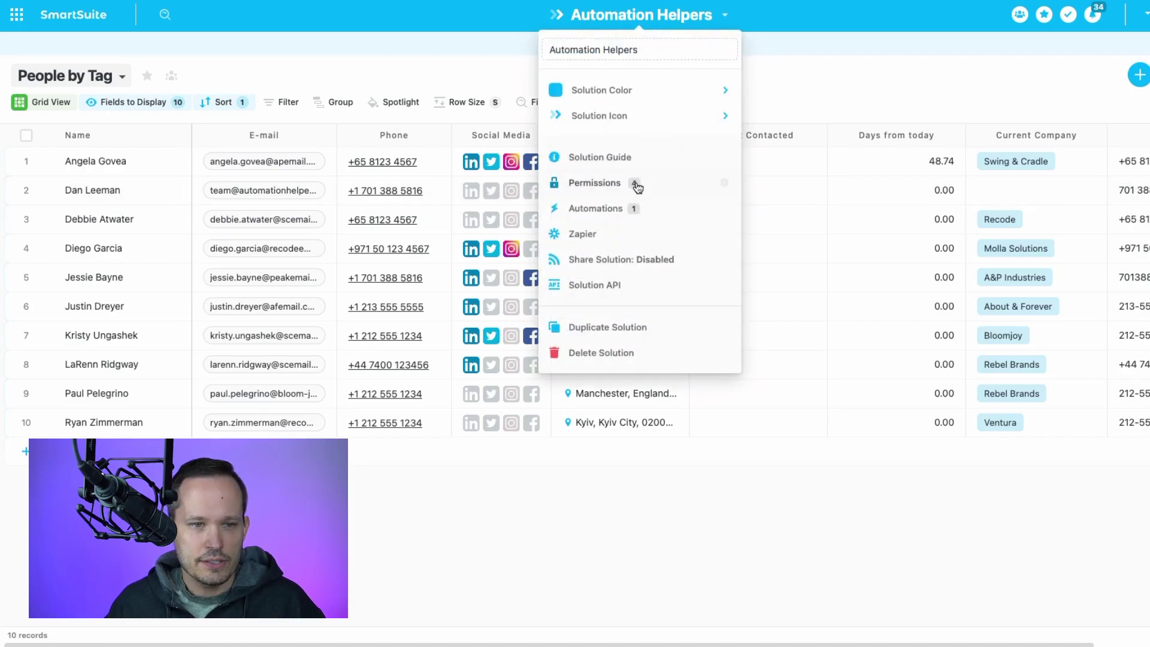
click(634, 211)
click(712, 163)
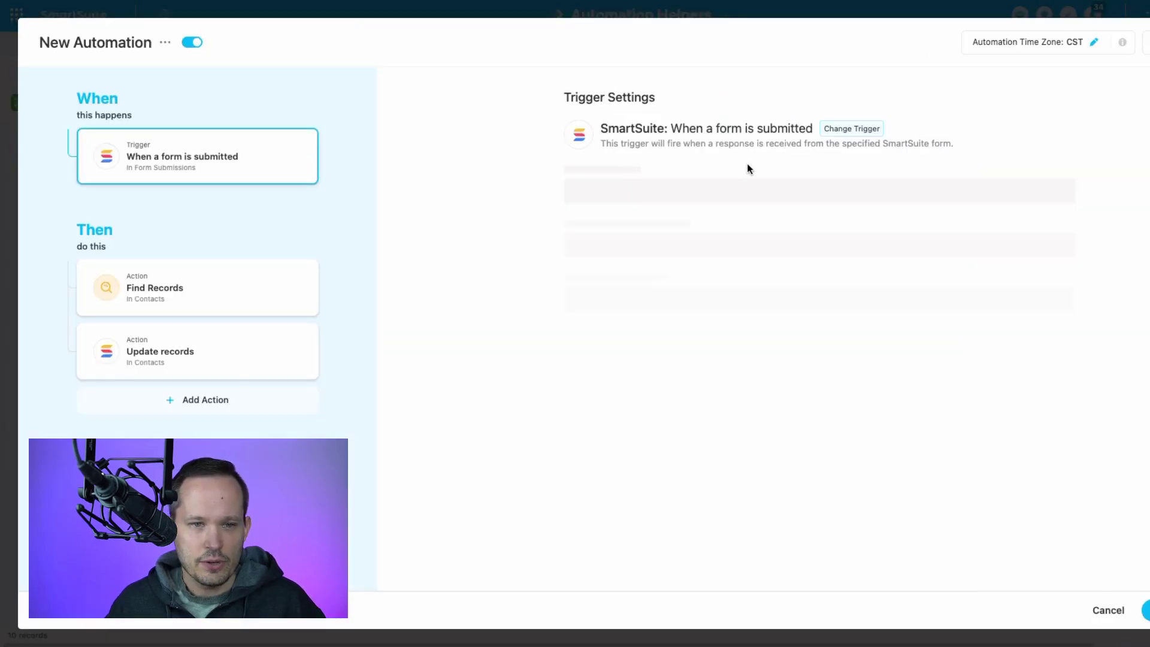
Check the run history for two successful runs and review the Find Records and Update records steps.
click(1146, 46)
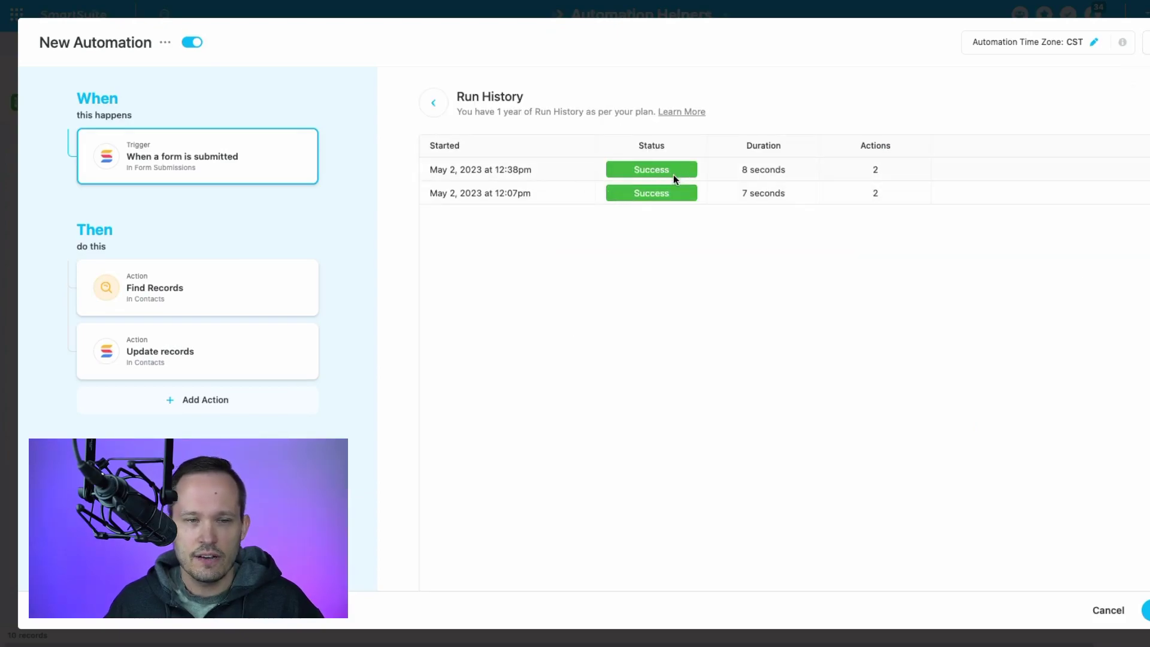
click(225, 287)
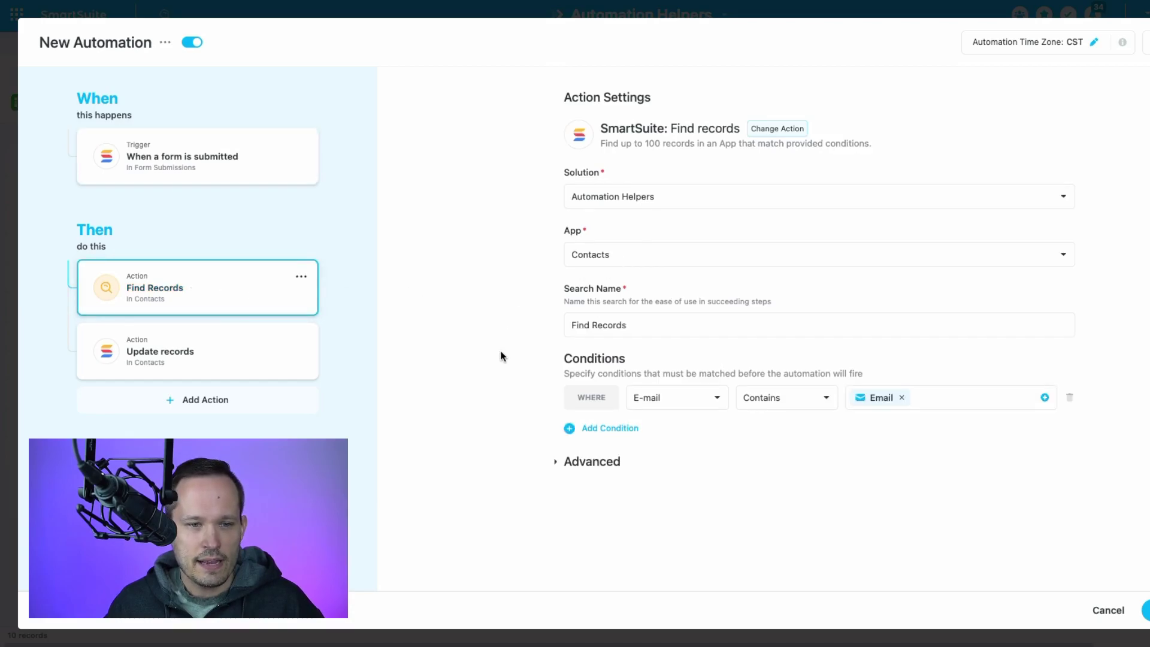
click(227, 358)
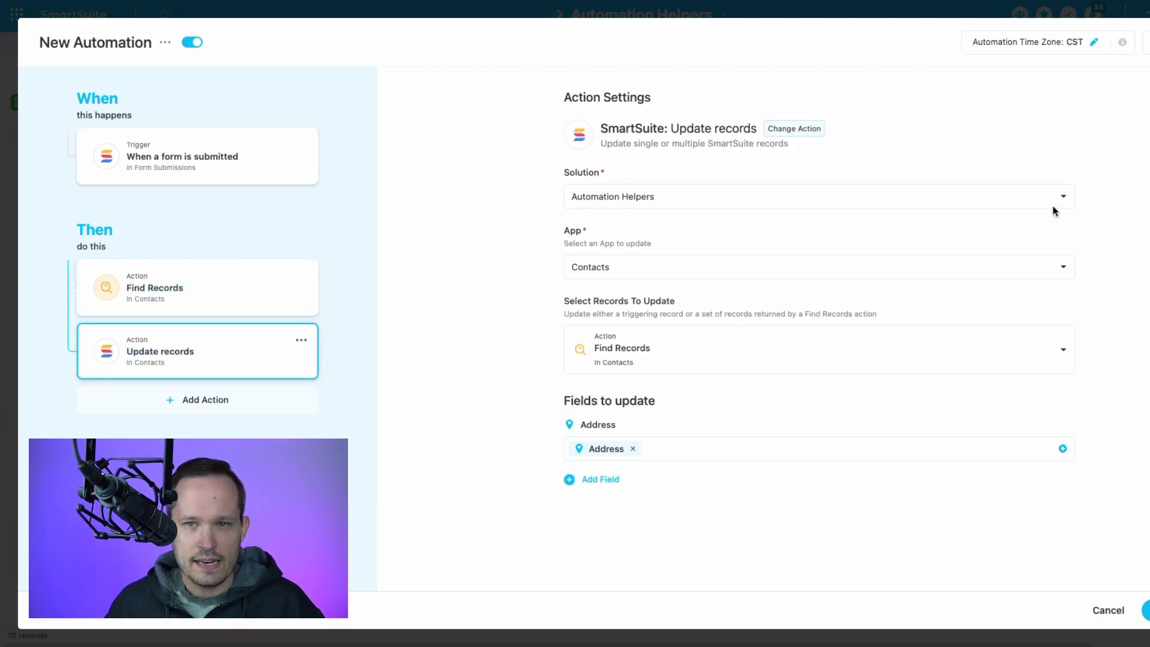